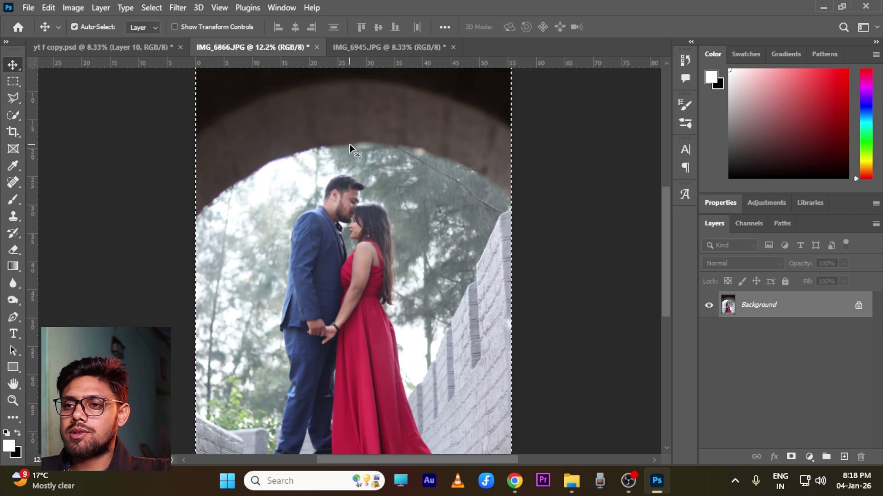
# Copy the whole IMG_6866.JPG couple photo into the yt f copy.psd composition and position it over the misty background.
pyautogui.press('ctrl')
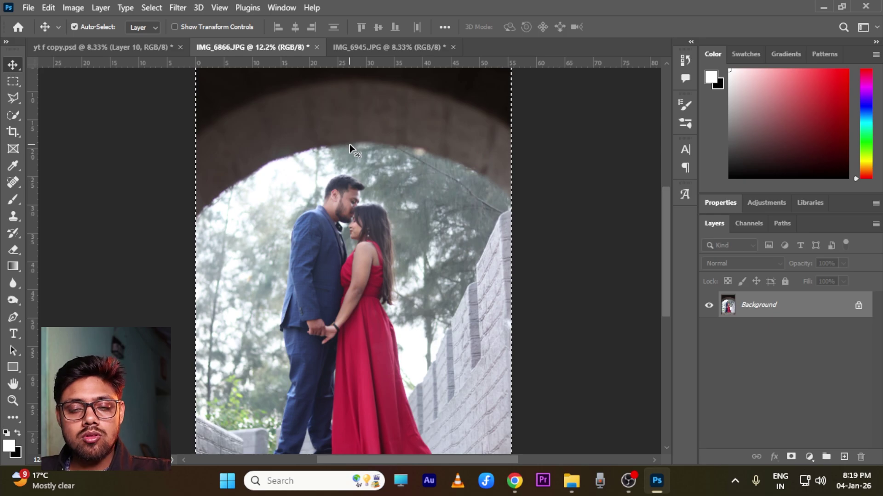
pyautogui.click(74, 44)
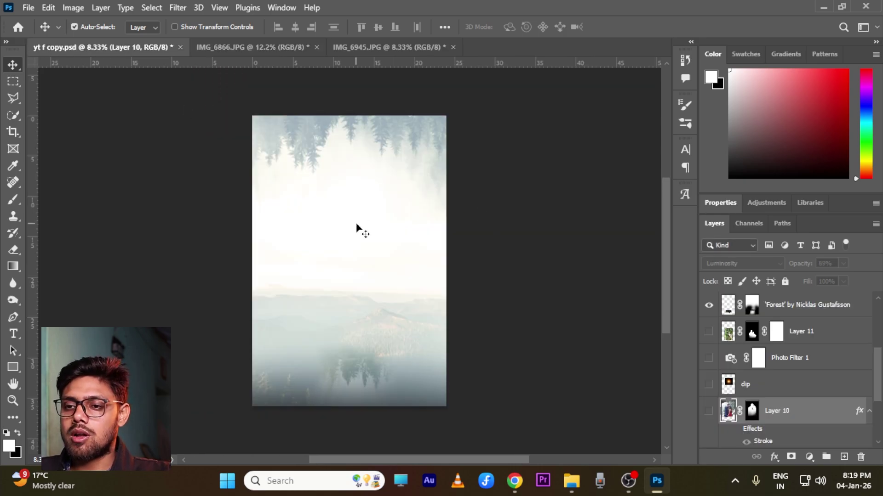
pyautogui.press('ctrl')
pyautogui.hotkey('ctrl', 'v')
pyautogui.moveTo(376, 259)
pyautogui.mouseDown()
pyautogui.moveTo(384, 198)
pyautogui.moveTo(542, 218)
pyautogui.moveTo(384, 200)
pyautogui.moveTo(385, 246)
pyautogui.mouseUp()
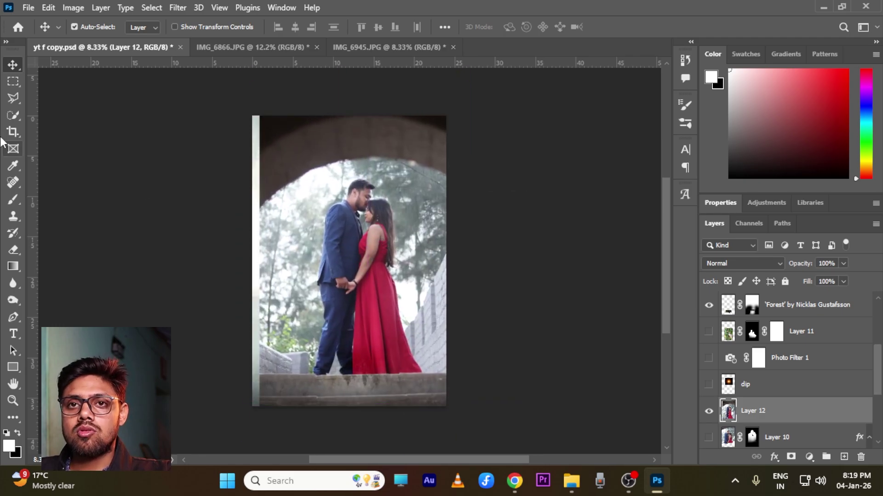
# Select the couple in the pasted photo with Select Subject and mask out their surroundings.
pyautogui.click(10, 114)
pyautogui.click(377, 26)
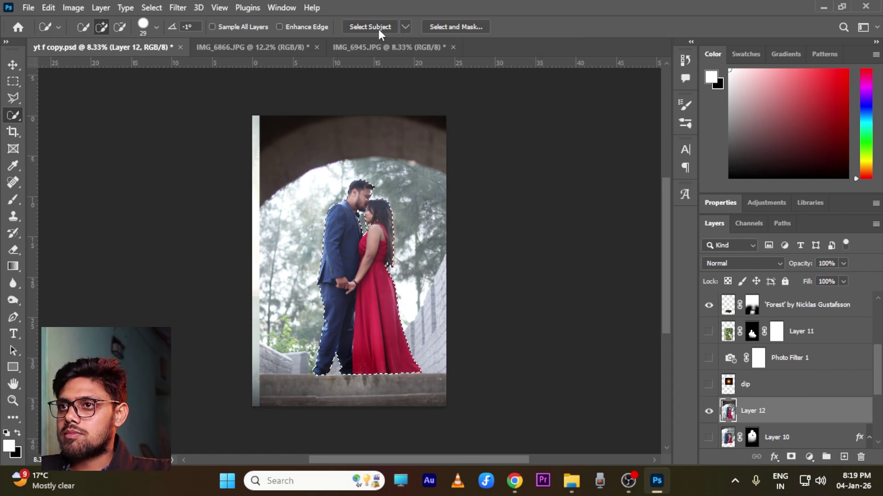
pyautogui.click(791, 458)
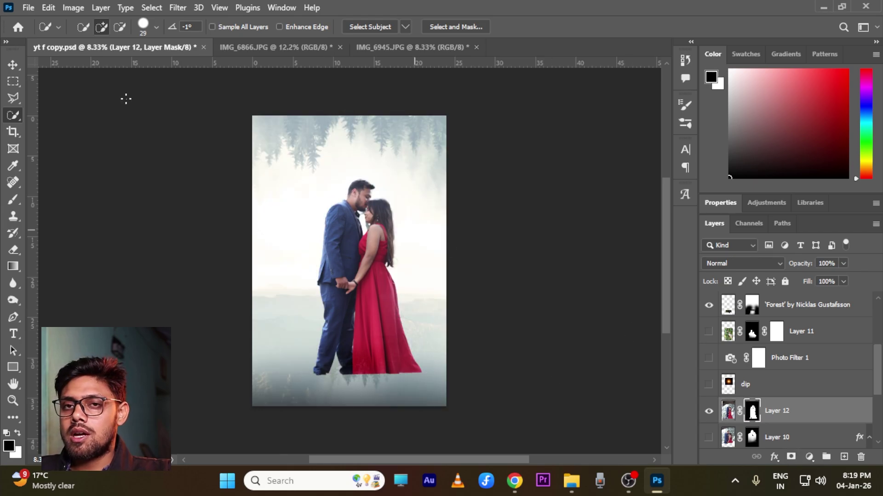
# Enlarge the masked couple and position them centrally so they fill most of the page height.
pyautogui.click(11, 66)
pyautogui.moveTo(353, 310)
pyautogui.mouseDown()
pyautogui.moveTo(335, 301)
pyautogui.moveTo(371, 305)
pyautogui.moveTo(347, 303)
pyautogui.mouseUp()
pyautogui.hotkey('ctrl', 't')
pyautogui.moveTo(266, 407); pyautogui.dragTo(200, 485)
pyautogui.moveTo(384, 341); pyautogui.dragTo(412, 254)
pyautogui.press('Return')
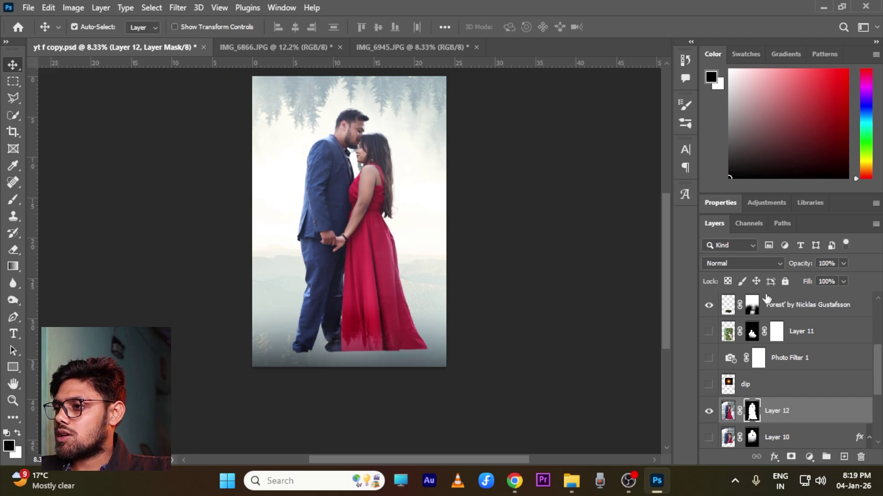
# Set the couple layer's blend mode to Luminosity.
pyautogui.click(743, 264)
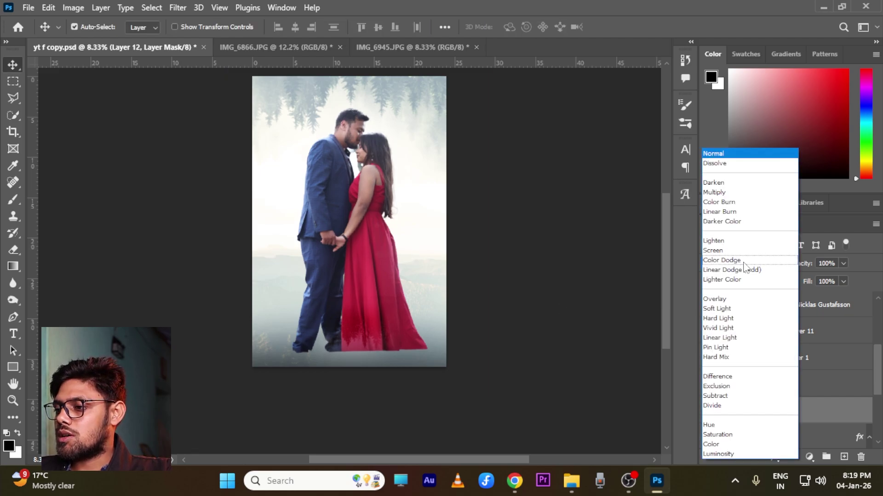
pyautogui.click(749, 453)
pyautogui.moveTo(357, 223); pyautogui.dragTo(358, 234)
pyautogui.scroll(1, 356, 230)
pyautogui.scroll(2, 357, 230)
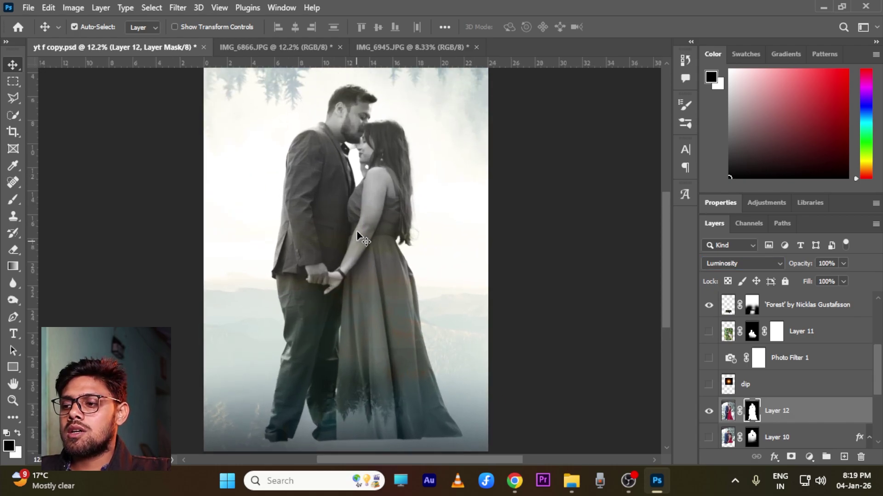
pyautogui.scroll(-1, 382, 328)
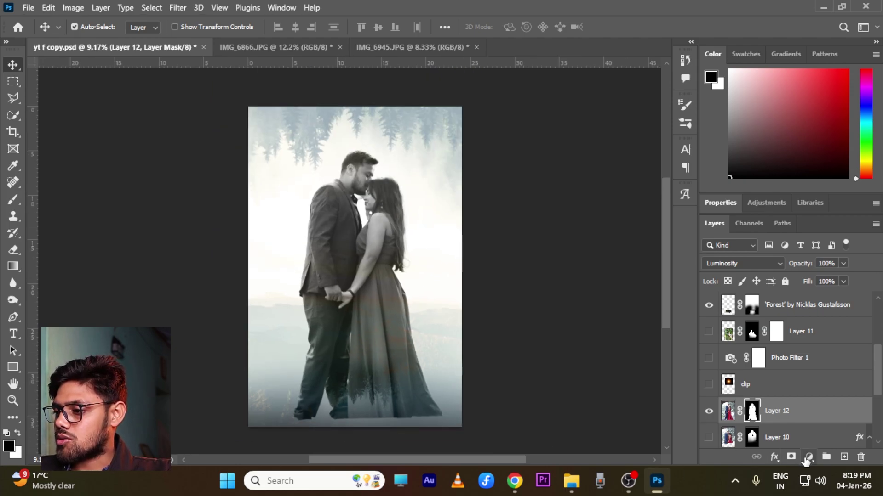
# Add a second mask to the couple layer and paint out their feet and lower legs with a 2289 px brush.
pyautogui.click(791, 457)
pyautogui.press('b')
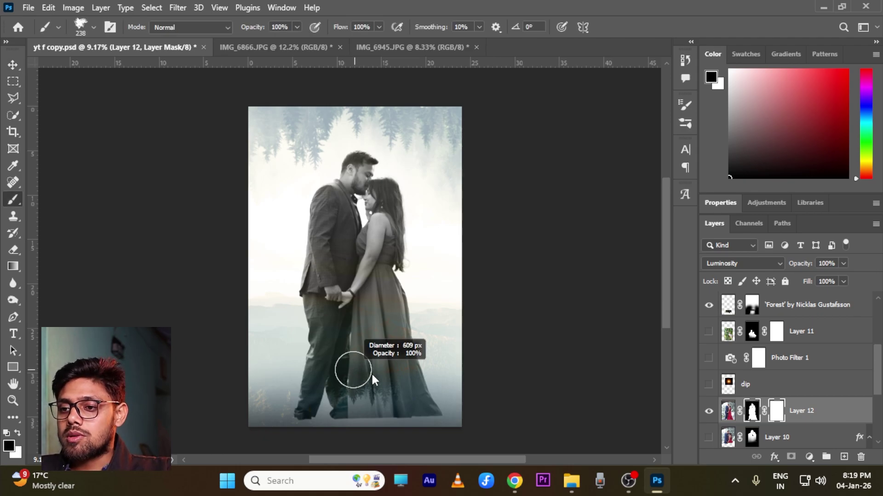
pyautogui.moveTo(424, 394)
pyautogui.mouseDown()
pyautogui.moveTo(282, 415)
pyautogui.moveTo(480, 411)
pyautogui.moveTo(315, 417)
pyautogui.moveTo(452, 386)
pyautogui.mouseUp()
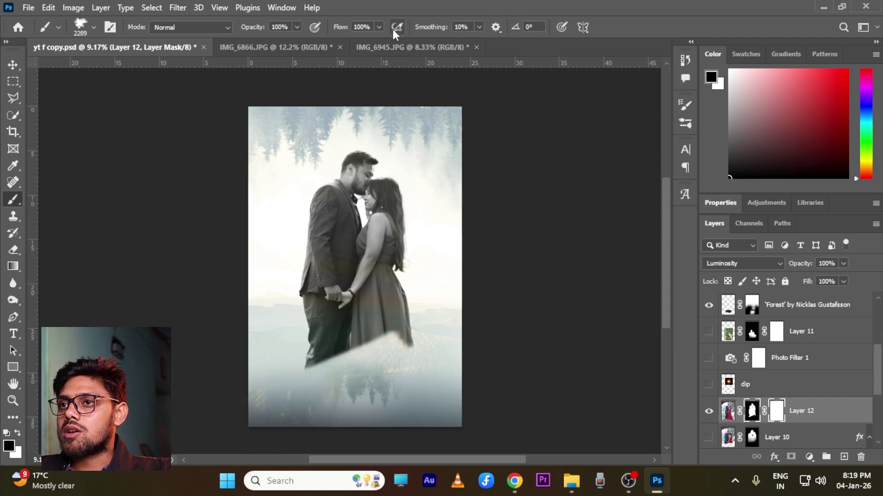
# Set up a soft round 990 px brush at 70% opacity and 81% flow, and fade the couple's lower edge on the mask.
pyautogui.click(80, 26)
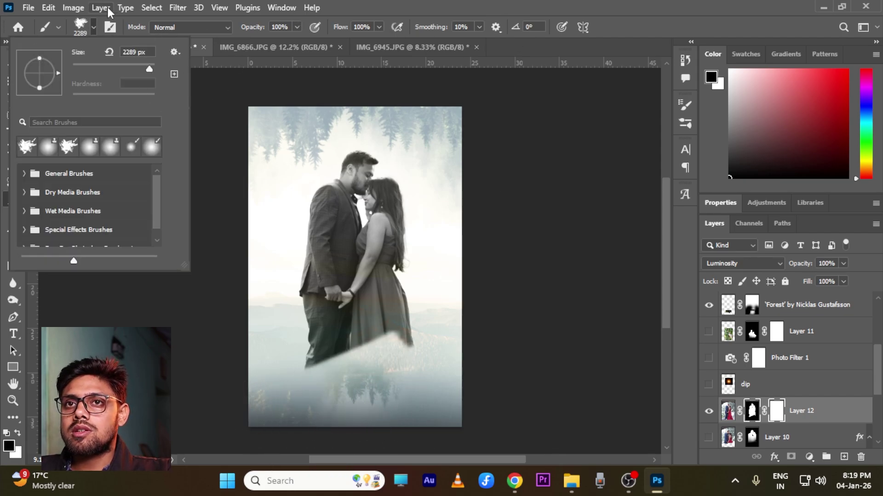
pyautogui.click(93, 26)
pyautogui.click(110, 27)
pyautogui.click(544, 127)
pyautogui.moveTo(341, 27); pyautogui.dragTo(336, 30)
pyautogui.moveTo(321, 300); pyautogui.dragTo(350, 299)
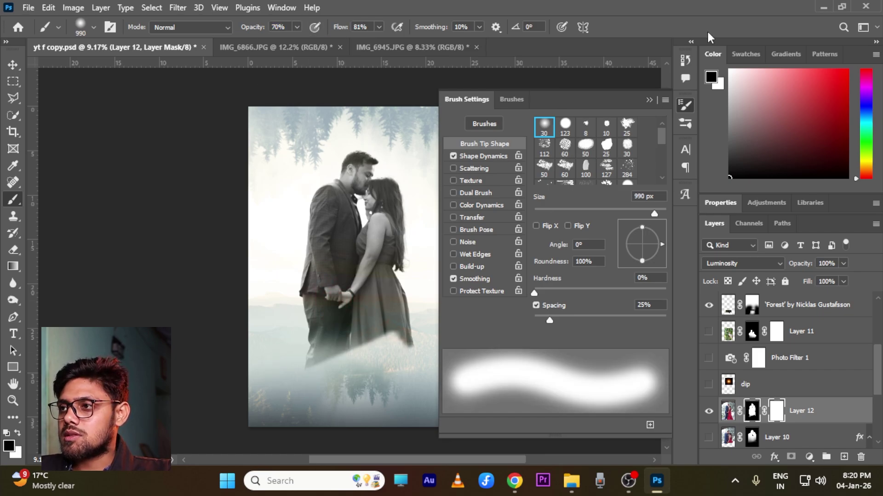
pyautogui.click(648, 99)
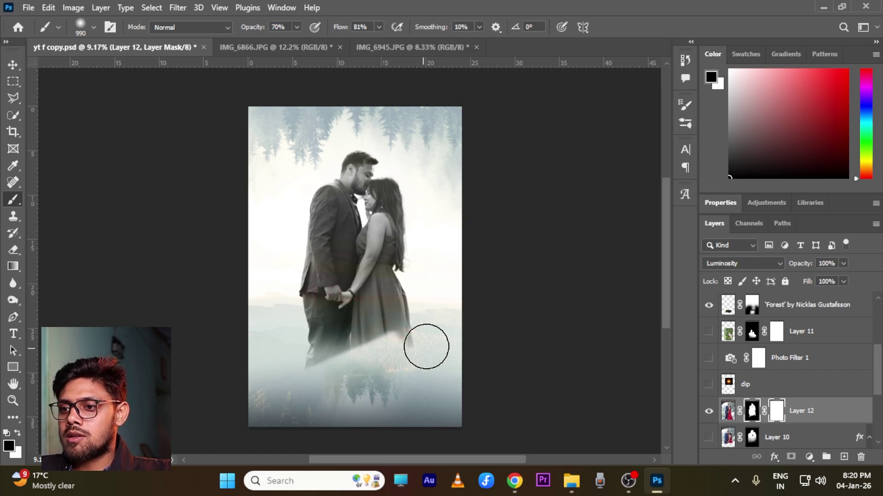
pyautogui.moveTo(300, 389)
pyautogui.mouseDown()
pyautogui.moveTo(458, 350)
pyautogui.moveTo(283, 384)
pyautogui.moveTo(416, 364)
pyautogui.moveTo(372, 363)
pyautogui.moveTo(413, 334)
pyautogui.moveTo(267, 373)
pyautogui.moveTo(431, 357)
pyautogui.moveTo(264, 353)
pyautogui.moveTo(437, 313)
pyautogui.moveTo(406, 316)
pyautogui.mouseUp()
# Scale the faded couple up to 118.62% and reposition them on the page.
pyautogui.hotkey('ctrl', 't')
pyautogui.moveTo(515, 272); pyautogui.dragTo(556, 244)
pyautogui.moveTo(453, 249)
pyautogui.mouseDown()
pyautogui.moveTo(426, 253)
pyautogui.moveTo(449, 245)
pyautogui.moveTo(437, 255)
pyautogui.mouseUp()
pyautogui.moveTo(533, 255)
pyautogui.mouseDown()
pyautogui.moveTo(545, 253)
pyautogui.moveTo(540, 246)
pyautogui.mouseUp()
pyautogui.press('Return')
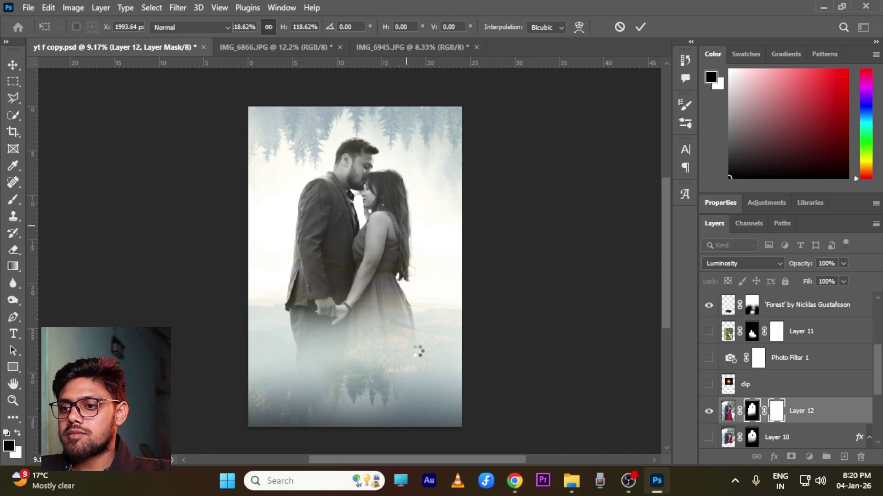
# Paint on the mask with a 1448 px soft brush to fade the couple's legs further into the mist.
pyautogui.moveTo(416, 347)
pyautogui.mouseDown()
pyautogui.moveTo(232, 368)
pyautogui.moveTo(415, 353)
pyautogui.mouseUp()
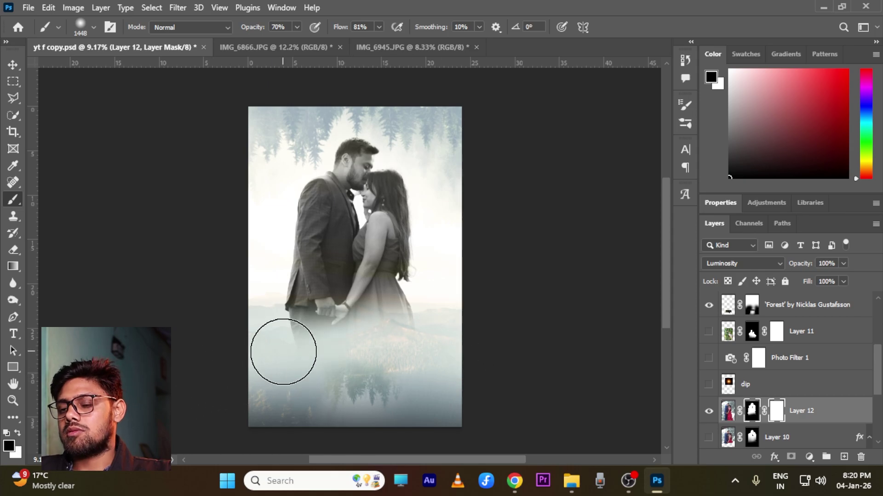
pyautogui.scroll(3, 359, 216)
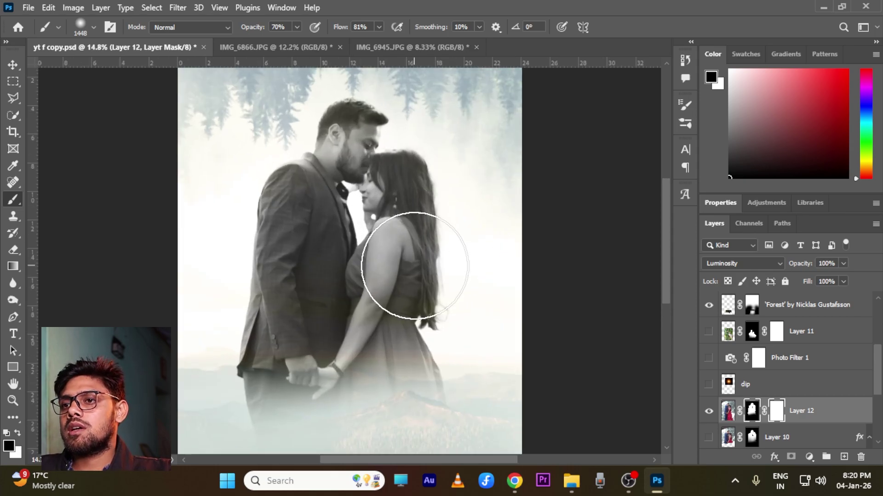
pyautogui.scroll(-3, 409, 257)
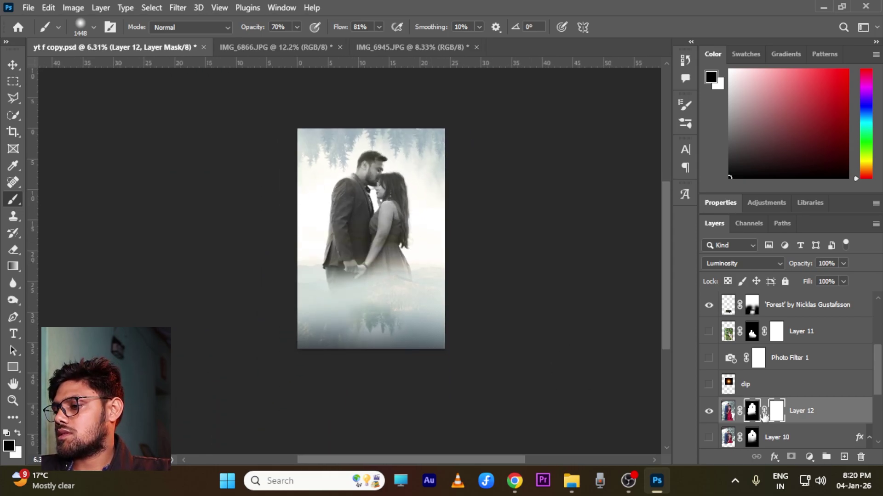
pyautogui.scroll(2, 419, 248)
pyautogui.scroll(1, 419, 248)
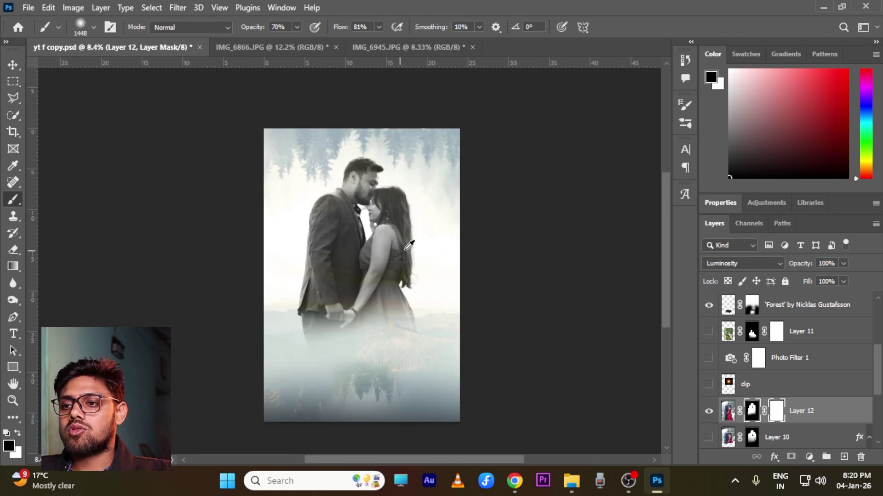
# Copy the whole IMG_6945.JPG photo of the couple in green and paste it into yt f copy.psd.
pyautogui.click(394, 48)
pyautogui.press('x')
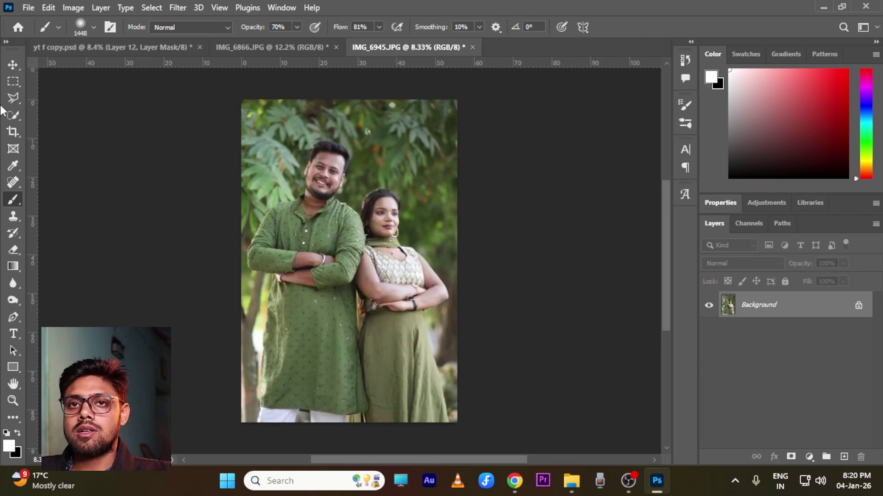
pyautogui.hotkey('ctrl', 'a')
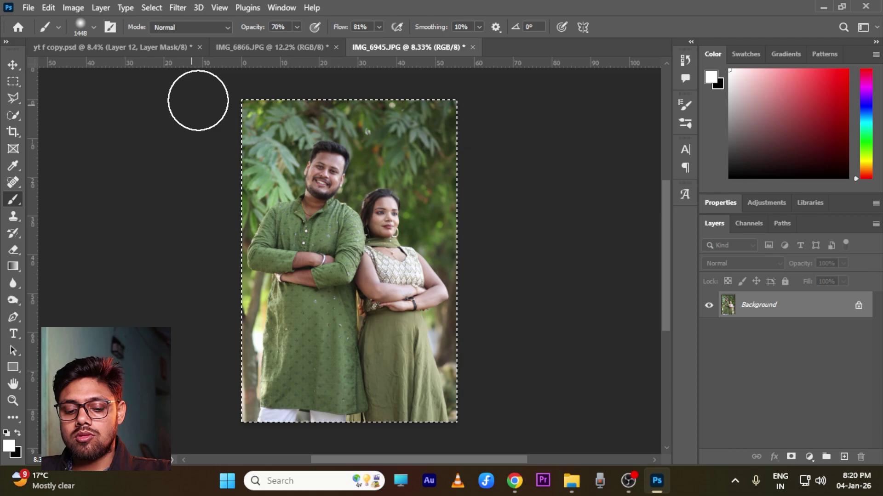
pyautogui.hotkey('ctrl', 'c')
pyautogui.click(147, 46)
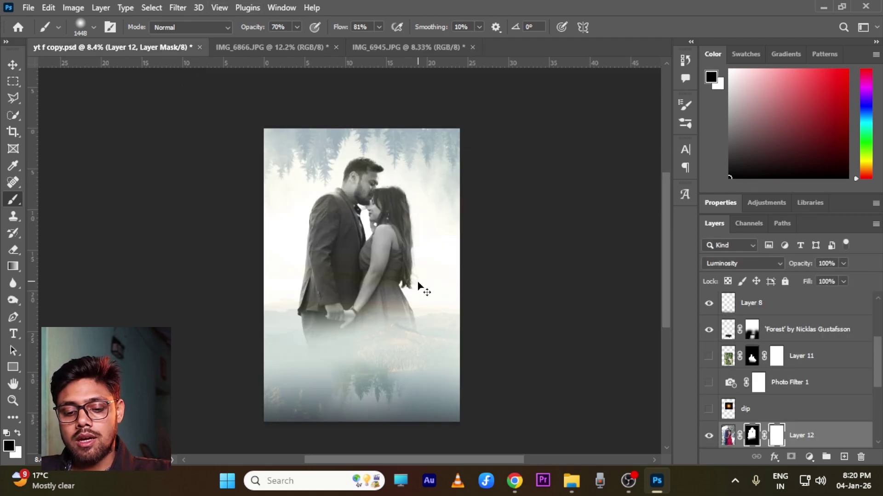
pyautogui.hotkey('ctrl', 'v')
# Scale the pasted green-outfit photo down until it fits entirely inside the page.
pyautogui.click(13, 64)
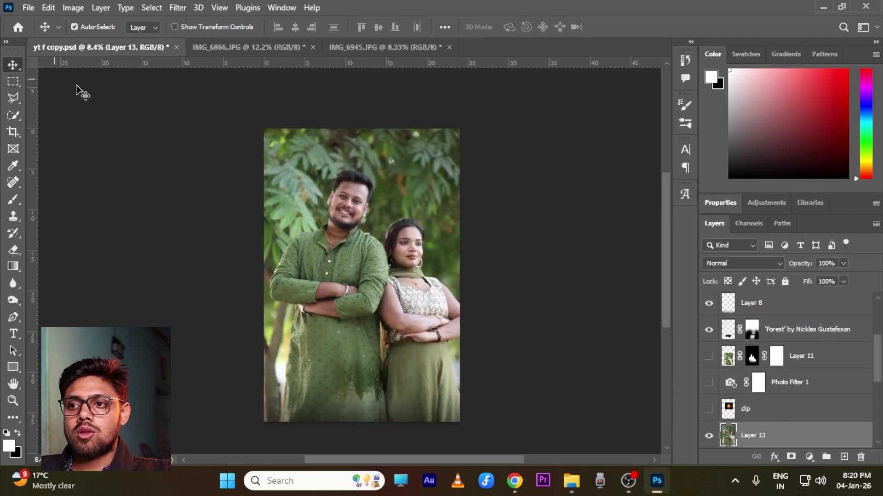
pyautogui.click(14, 116)
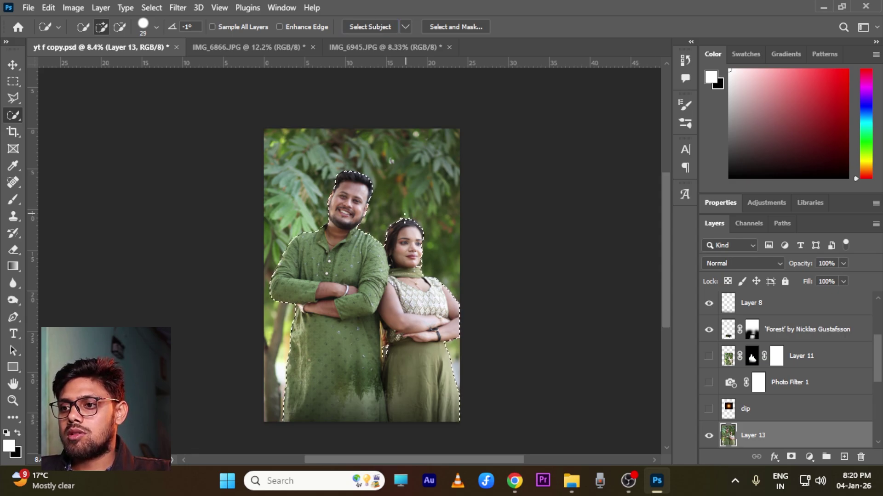
pyautogui.click(13, 64)
pyautogui.moveTo(312, 251); pyautogui.dragTo(295, 248)
pyautogui.hotkey('ctrl', 't')
pyautogui.moveTo(471, 288); pyautogui.dragTo(451, 275)
pyautogui.press('Return')
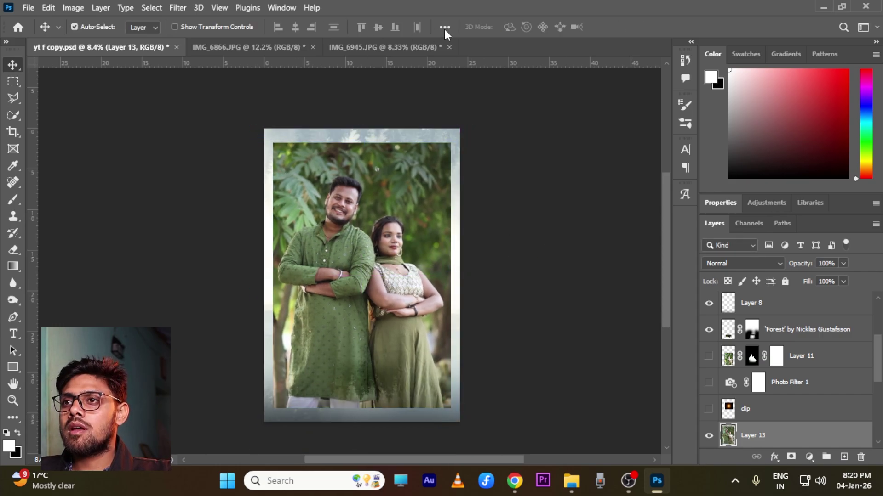
# Select the couple in green with Select Subject and mask out the foliage behind them.
pyautogui.press('w')
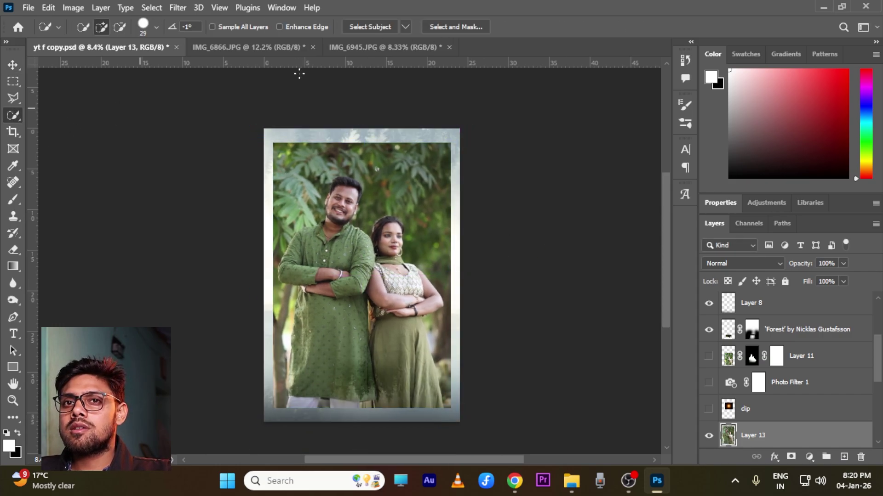
pyautogui.click(364, 27)
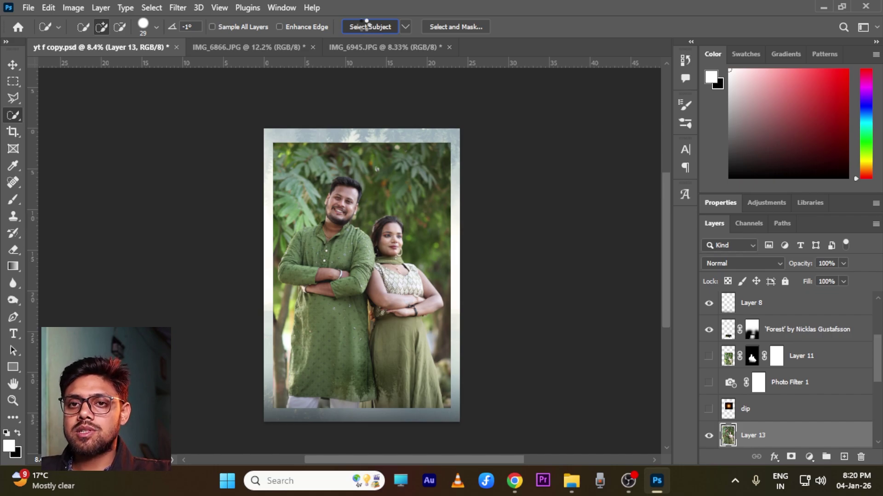
pyautogui.click(790, 457)
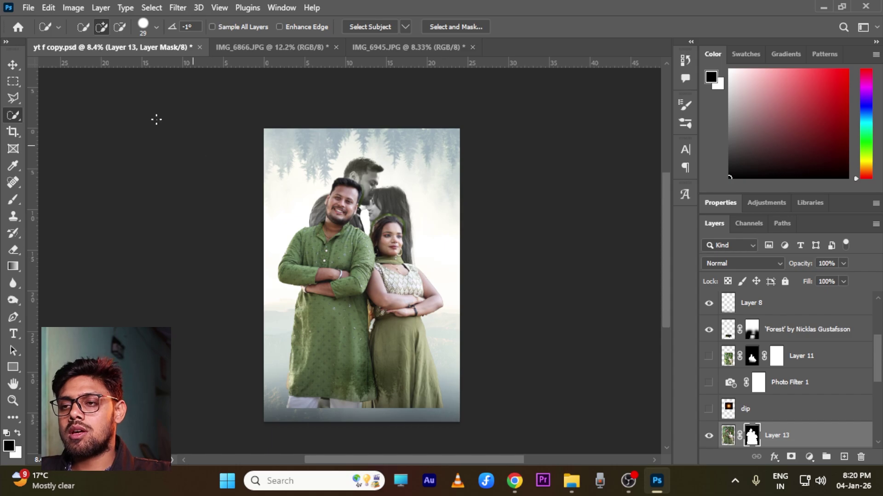
# Scale the couple in green to 78.36% and centre them low on the page in front of the faded couple.
pyautogui.click(12, 65)
pyautogui.moveTo(384, 289); pyautogui.dragTo(381, 294)
pyautogui.hotkey('ctrl', 't')
pyautogui.moveTo(451, 144); pyautogui.dragTo(397, 227)
pyautogui.moveTo(332, 365); pyautogui.dragTo(363, 345)
pyautogui.moveTo(416, 383)
pyautogui.mouseDown()
pyautogui.moveTo(431, 407)
pyautogui.moveTo(409, 385)
pyautogui.moveTo(415, 380)
pyautogui.mouseUp()
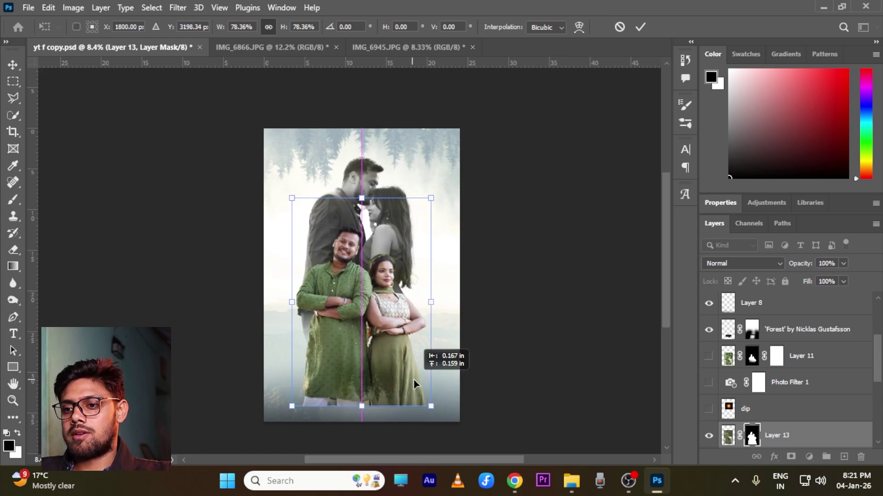
pyautogui.press('Return')
# Select Layer 12 and slightly enlarge and reposition the faded couple behind the couple in green.
pyautogui.hotkey('alt', '[')
pyautogui.hotkey('ctrl', 't')
pyautogui.moveTo(524, 255); pyautogui.dragTo(535, 246)
pyautogui.moveTo(439, 224); pyautogui.dragTo(434, 222)
pyautogui.press('Return')
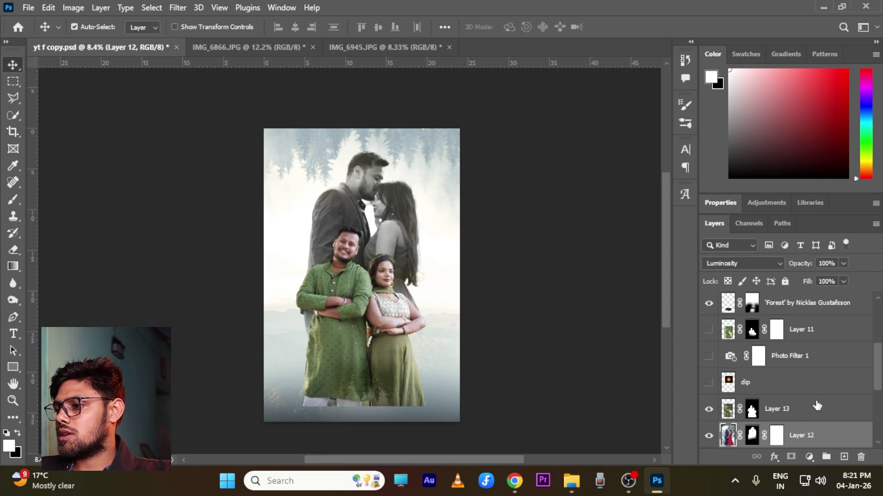
# Reduce the faded couple layer's fill to 80% and its opacity to 90%.
pyautogui.moveTo(810, 285); pyautogui.dragTo(799, 290)
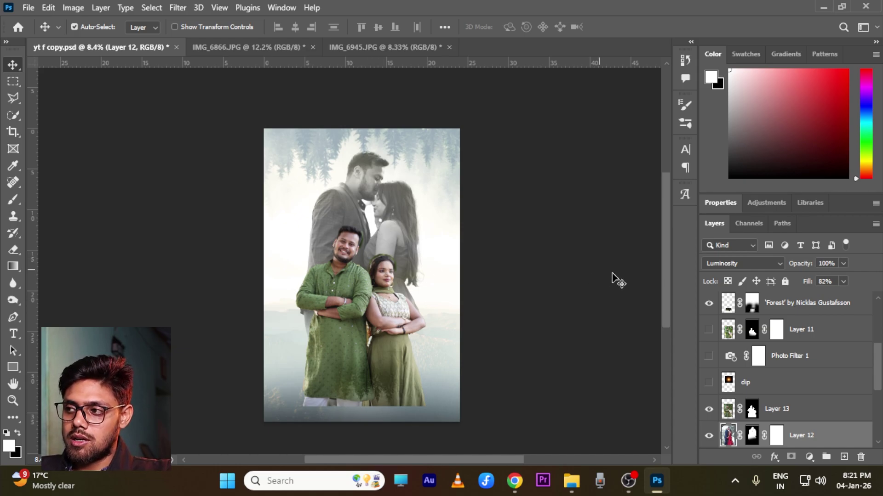
pyautogui.moveTo(808, 263); pyautogui.dragTo(793, 262)
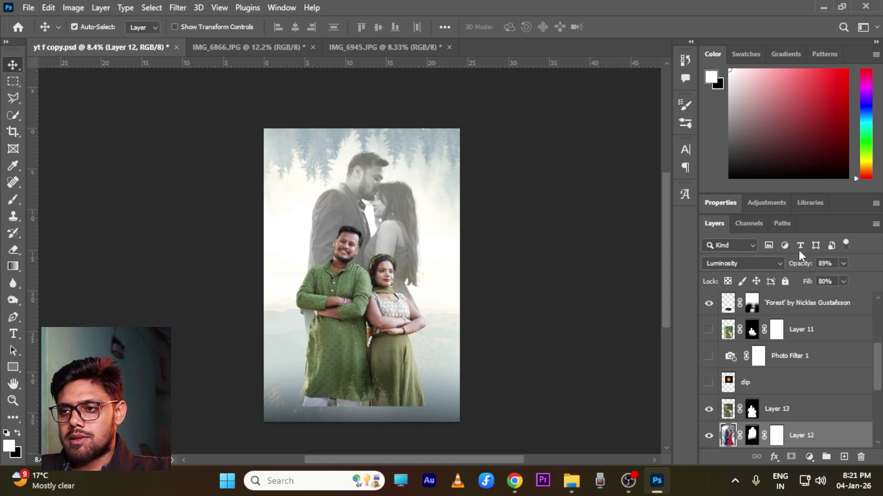
pyautogui.moveTo(800, 266); pyautogui.dragTo(799, 267)
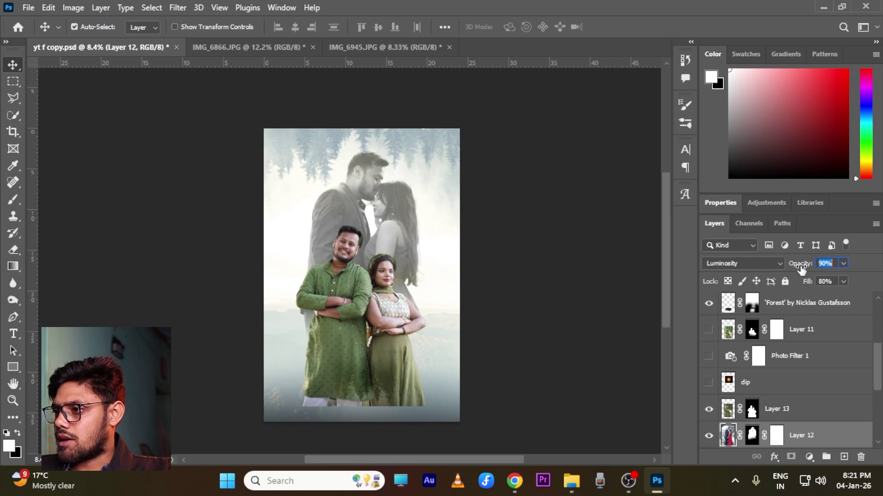
# Scale the faded background couple to 106.68%, rotate them by -1.44 degrees and reposition them behind the couple in green.
pyautogui.scroll(1, 399, 250)
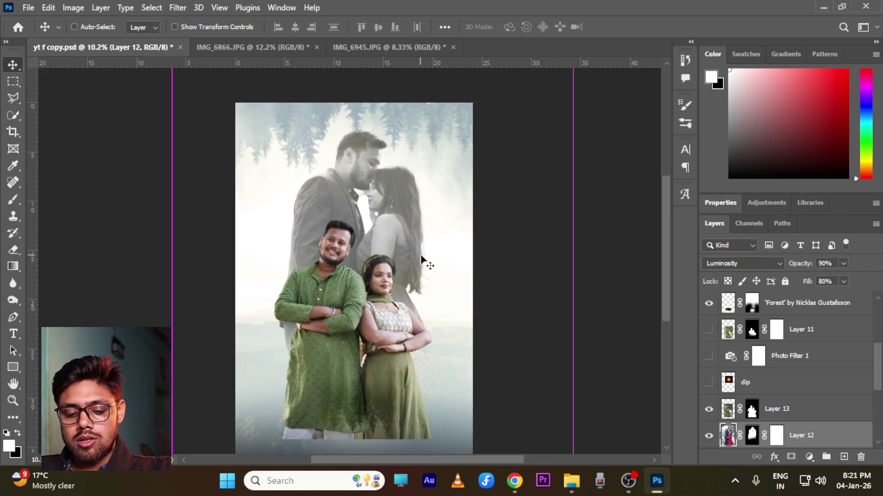
pyautogui.hotkey('ctrl', 't')
pyautogui.moveTo(619, 327); pyautogui.dragTo(610, 289)
pyautogui.moveTo(575, 246); pyautogui.dragTo(597, 247)
pyautogui.moveTo(427, 222); pyautogui.dragTo(412, 224)
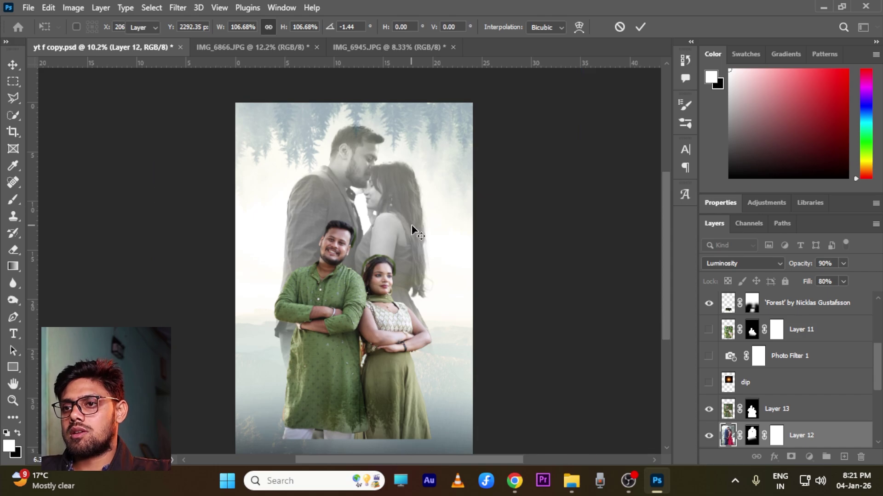
# Apply the faded couple's transform and move the couple in green slightly upward on the page.
pyautogui.press('Return')
pyautogui.scroll(-3, 411, 225)
pyautogui.scroll(2, 402, 223)
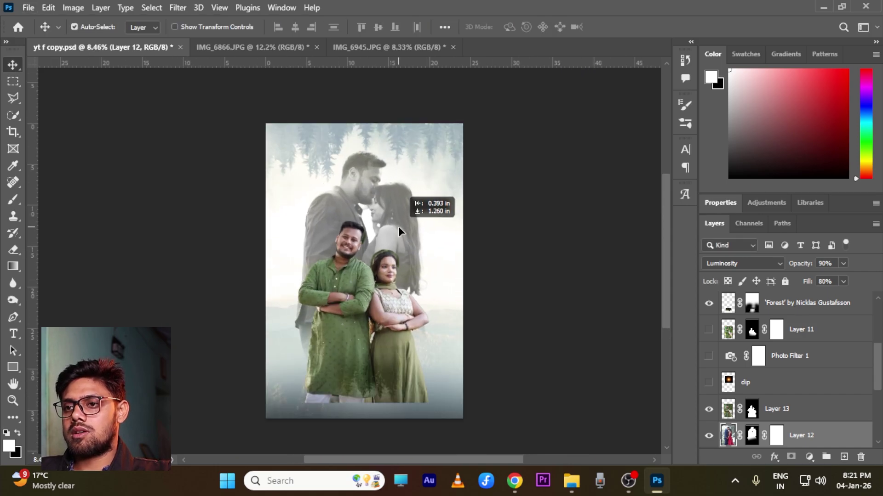
pyautogui.moveTo(383, 311); pyautogui.dragTo(385, 299)
# Paint on Layer 13's mask with a large soft black brush to fade the green couple's legs into the mist.
pyautogui.click(751, 413)
pyautogui.scroll(-1, 364, 382)
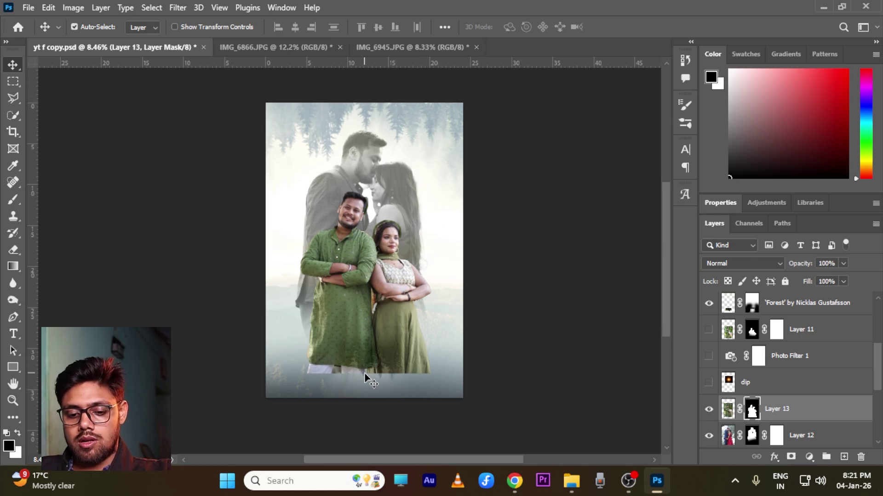
pyautogui.press('b')
pyautogui.press('x')
pyautogui.scroll(-1, 425, 369)
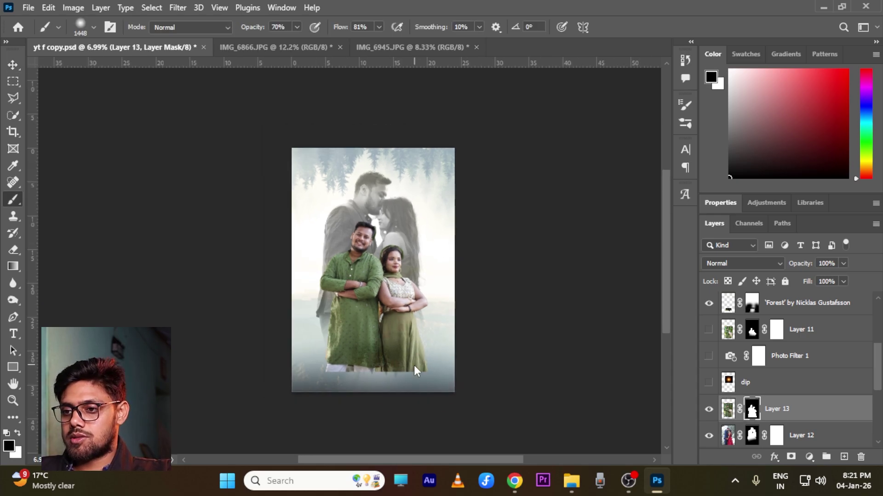
pyautogui.moveTo(338, 370); pyautogui.dragTo(475, 386)
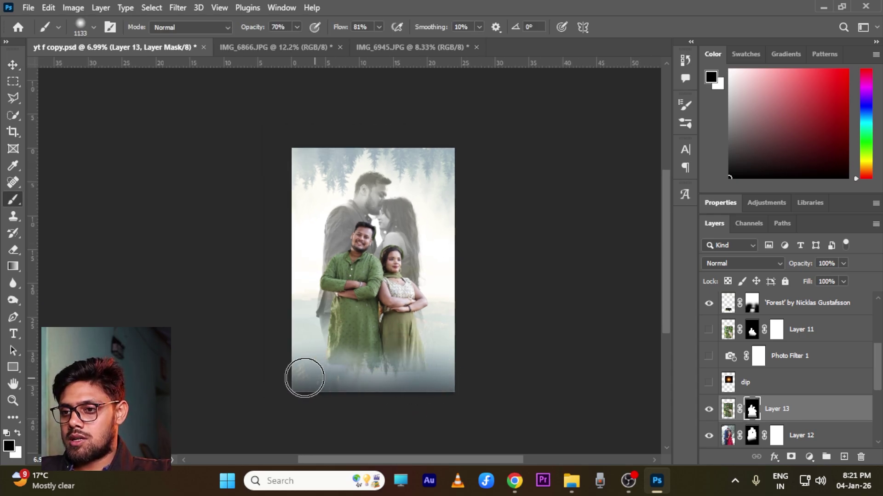
pyautogui.keyDown('alt'); pyautogui.rightClick(461, 398); pyautogui.keyUp('alt')
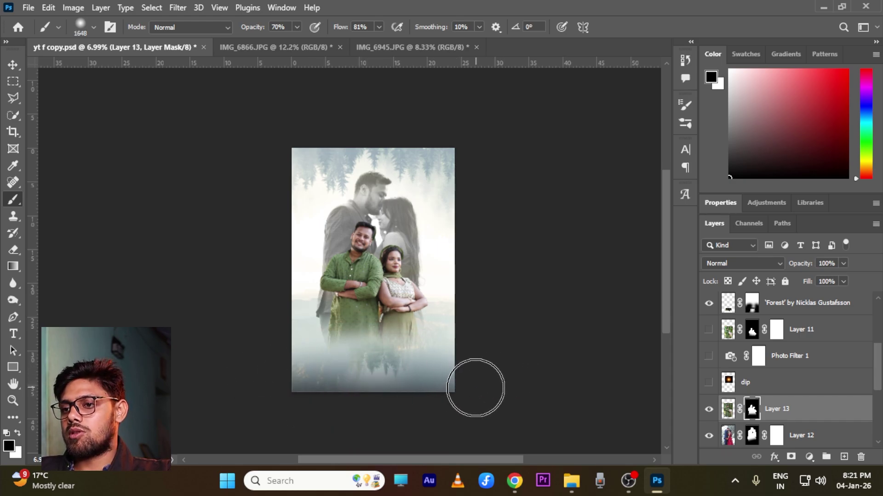
pyautogui.scroll(-1, 420, 371)
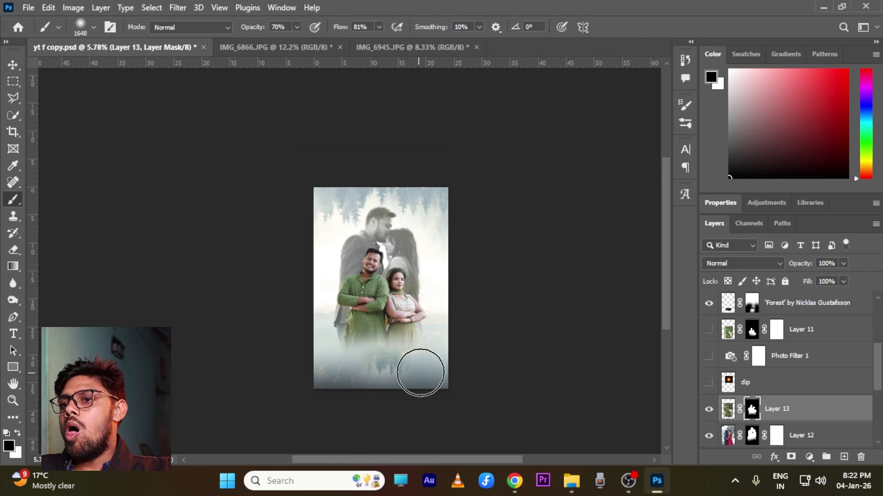
pyautogui.scroll(2, 419, 370)
# Make the dip glow layer and the pexels forest layer above Layer 1 visible.
pyautogui.scroll(-3, 728, 366)
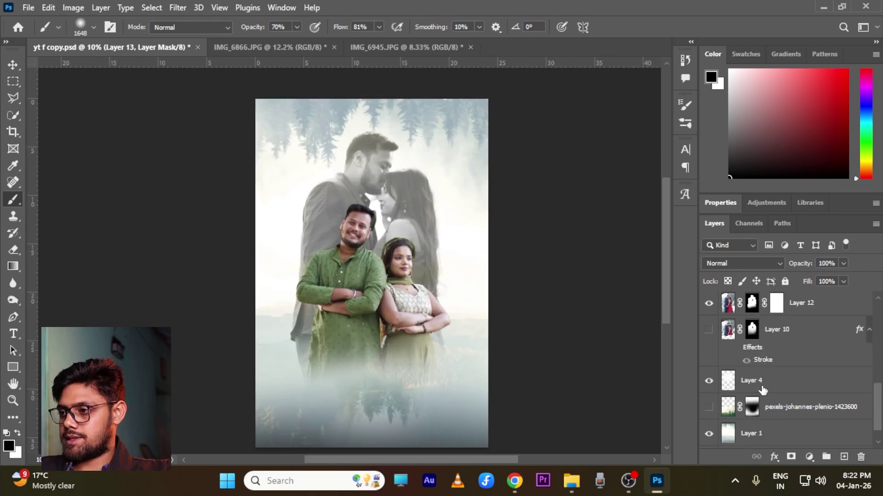
pyautogui.scroll(3, 762, 390)
pyautogui.click(708, 360)
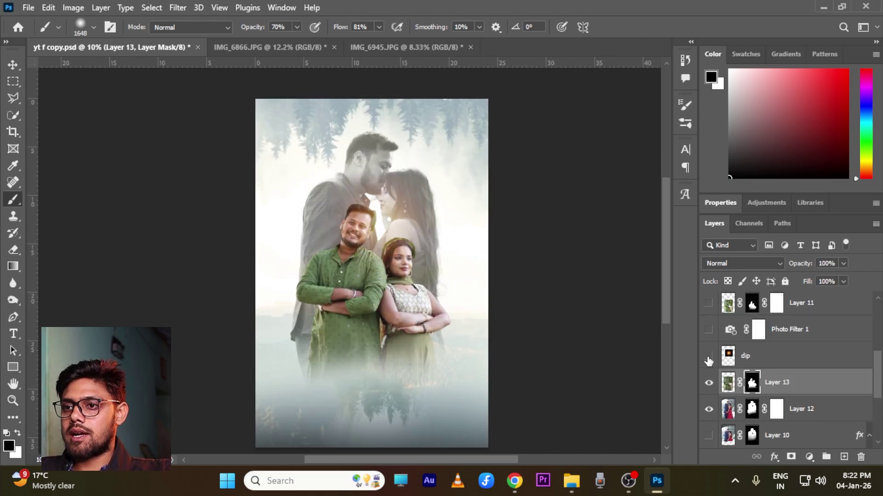
pyautogui.click(708, 360)
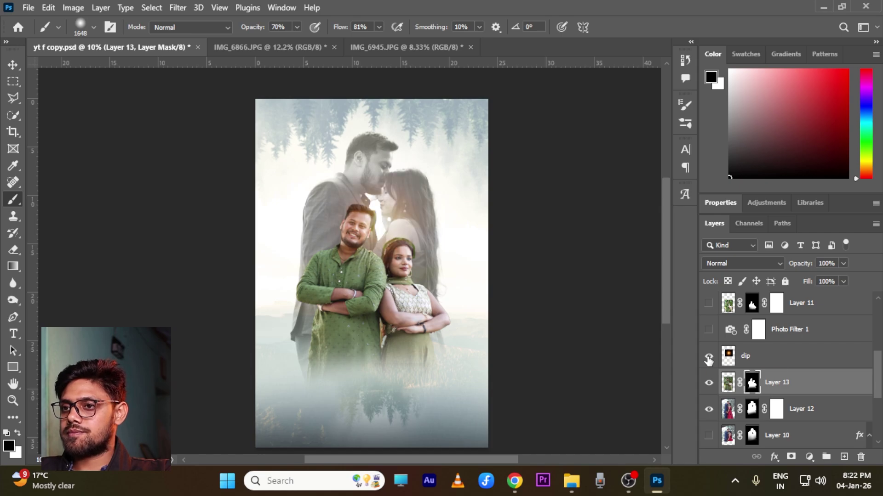
pyautogui.scroll(-4, 717, 377)
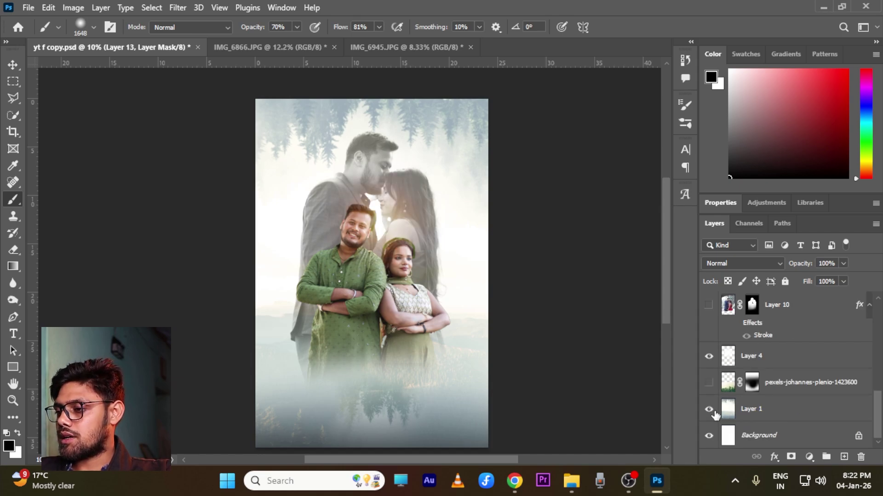
pyautogui.click(709, 409)
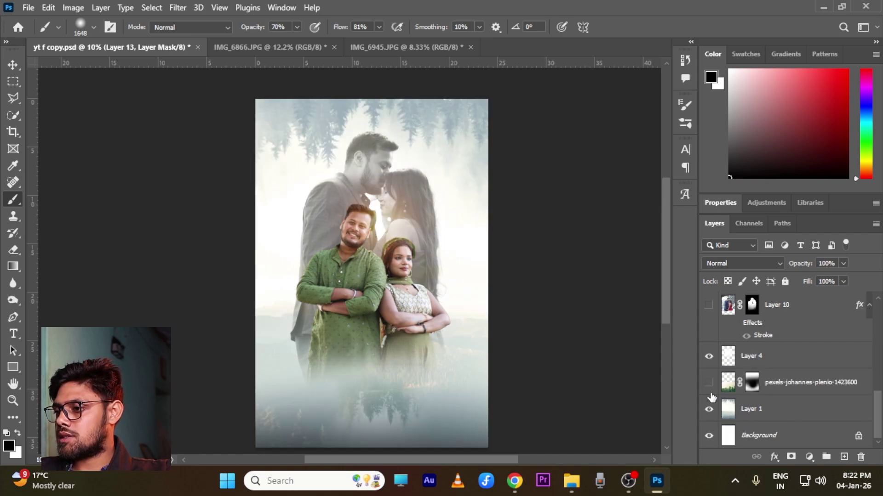
pyautogui.click(709, 382)
pyautogui.click(709, 383)
pyautogui.click(709, 383)
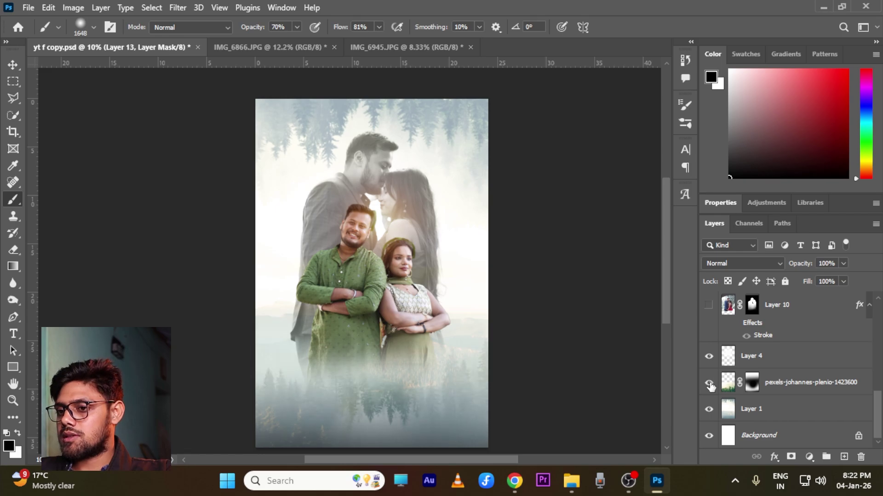
# Turn on the visibility of Photo Filter 1, dip copy, the sathiya 2 title and the Birds-PNG-Image layer.
pyautogui.scroll(5, 749, 399)
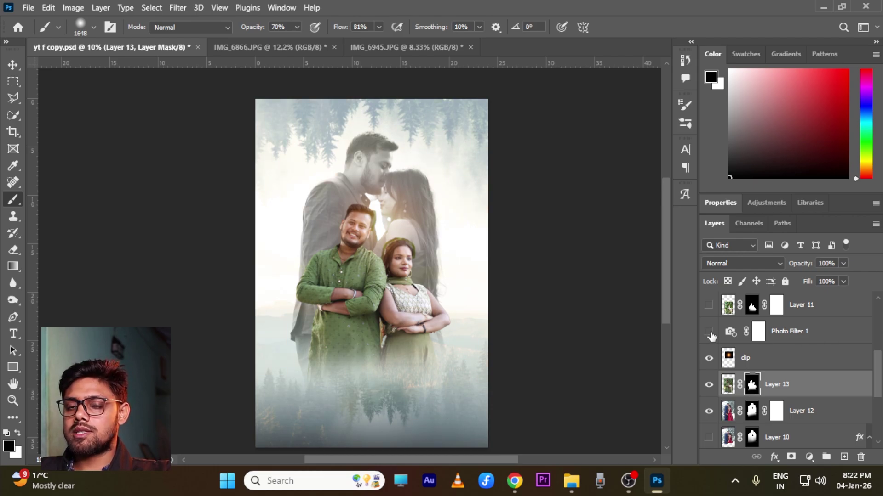
pyautogui.scroll(5, 711, 337)
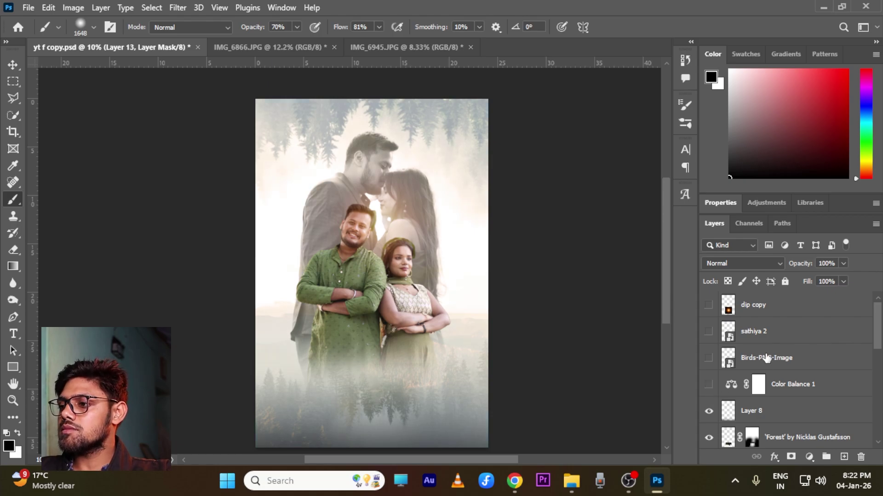
pyautogui.click(709, 306)
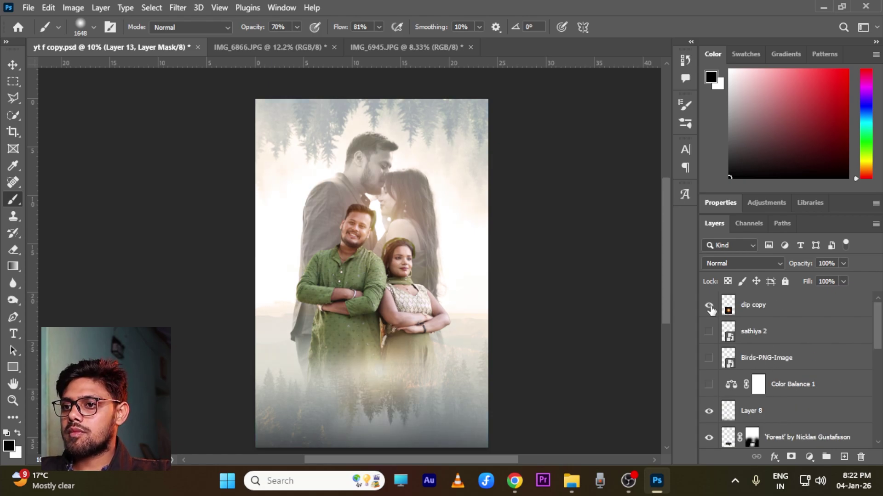
pyautogui.click(709, 332)
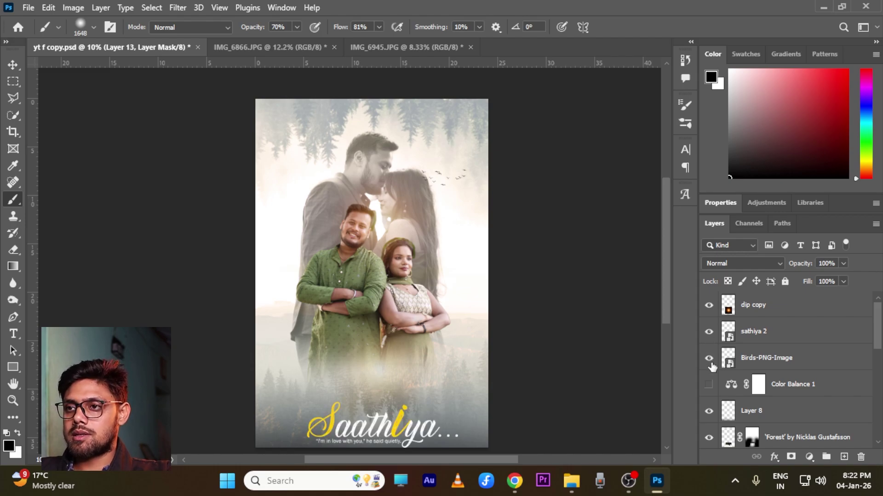
# Select the Birds-PNG-Image layer and move the birds outward, away from the faded woman's hair.
pyautogui.click(791, 367)
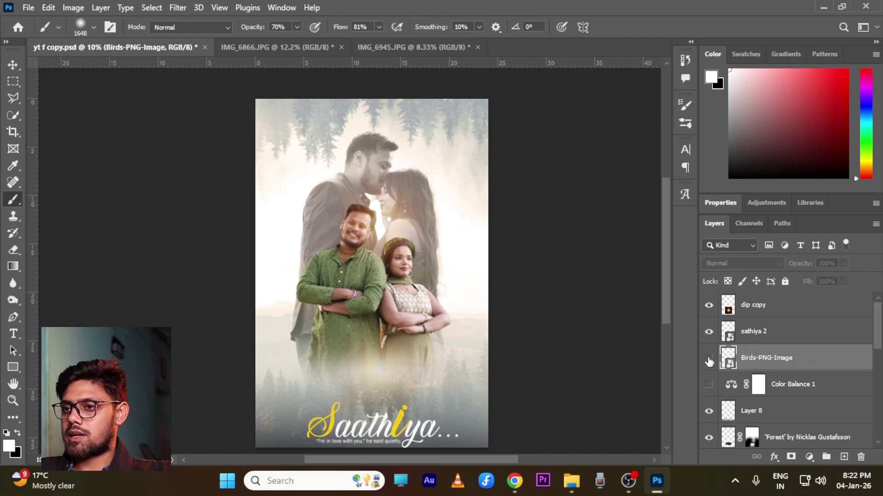
pyautogui.hotkey('ctrl', 't')
pyautogui.moveTo(445, 195)
pyautogui.mouseDown()
pyautogui.moveTo(470, 207)
pyautogui.moveTo(465, 190)
pyautogui.mouseUp()
pyautogui.press('Return')
pyautogui.press('b')
# Paint black on Layer 13's mask to remove the green fringe around the head of the woman in green.
pyautogui.scroll(1, 385, 198)
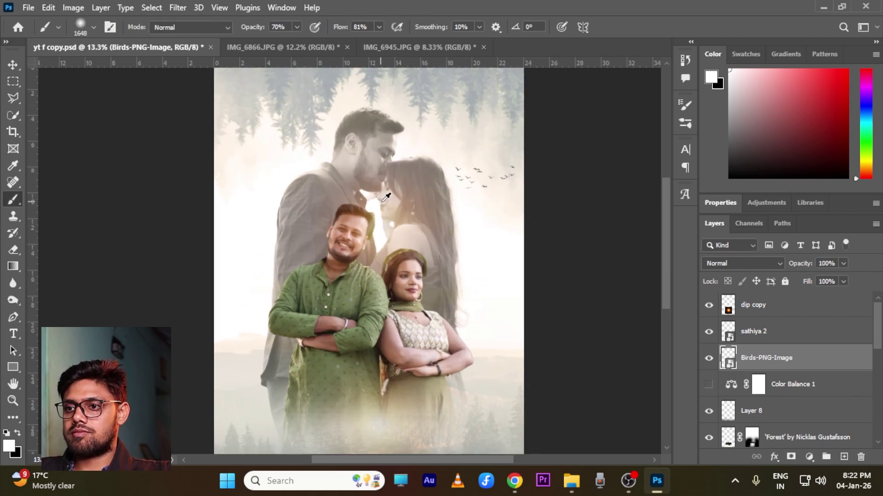
pyautogui.scroll(1, 385, 198)
pyautogui.scroll(-3, 385, 195)
pyautogui.scroll(4, 400, 272)
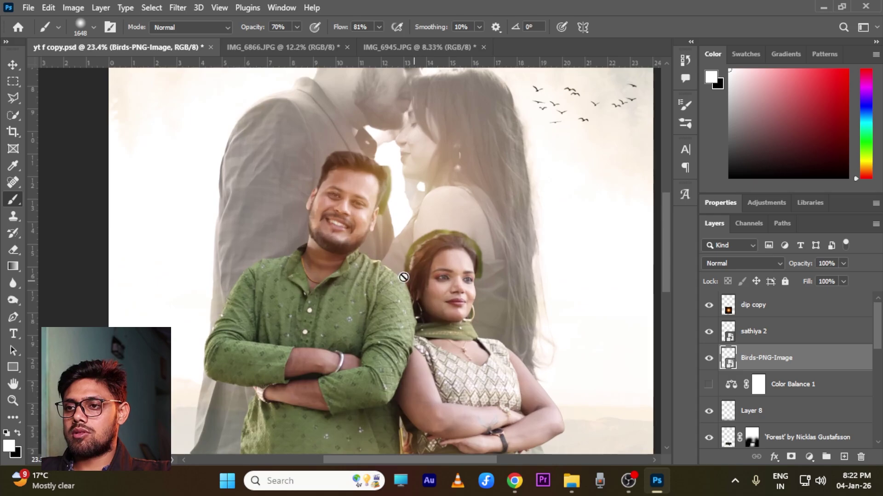
pyautogui.click(13, 65)
pyautogui.moveTo(460, 327); pyautogui.dragTo(459, 318)
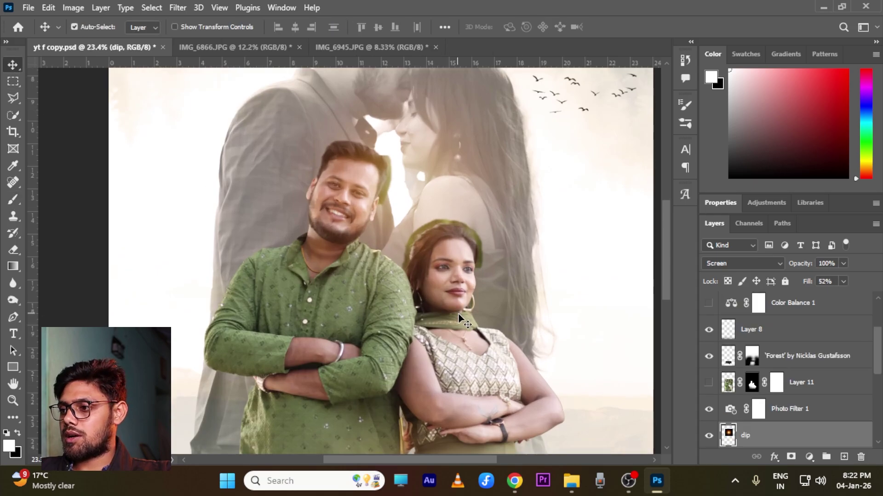
pyautogui.scroll(-2, 462, 310)
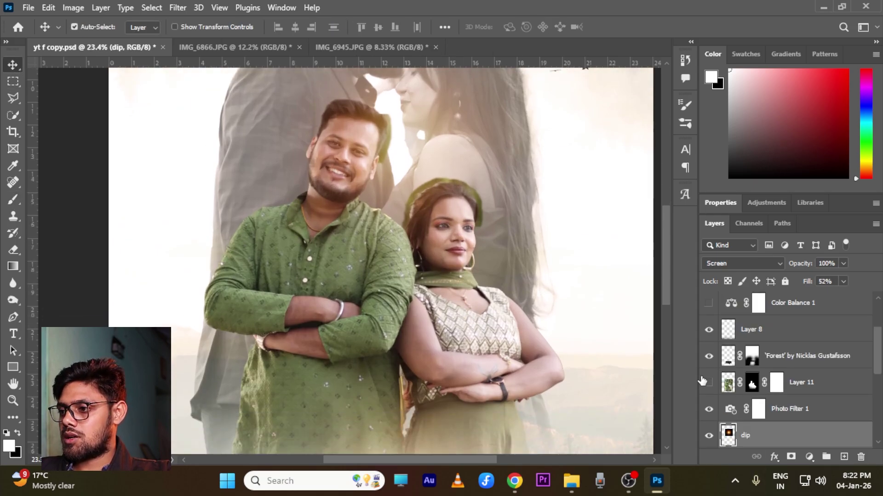
pyautogui.scroll(-3, 716, 365)
pyautogui.click(754, 361)
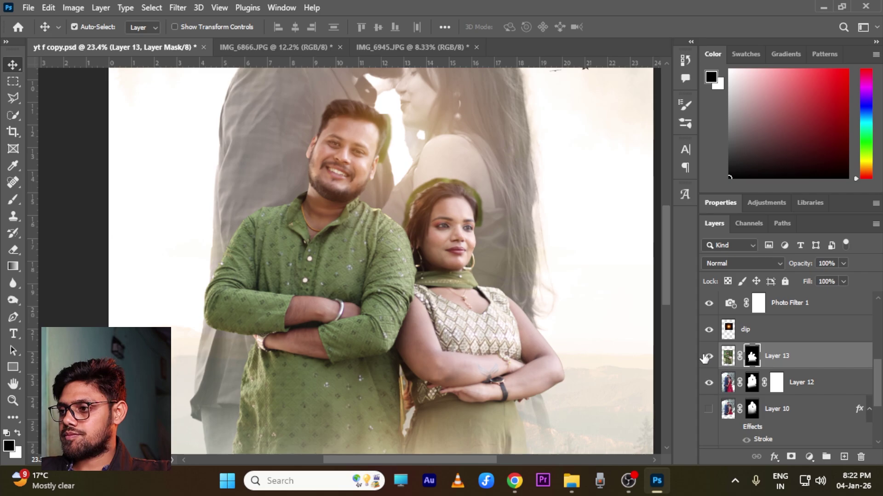
pyautogui.press('b')
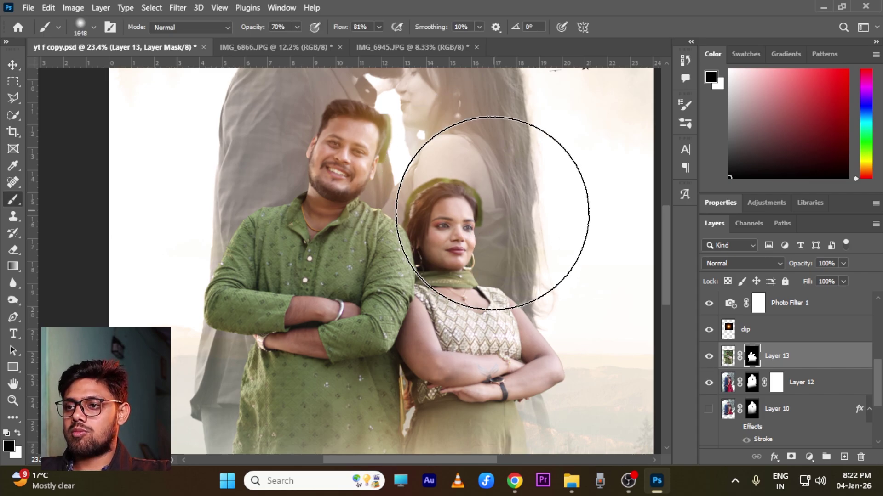
pyautogui.scroll(1, 496, 206)
pyautogui.scroll(1, 374, 173)
pyautogui.moveTo(380, 153)
pyautogui.mouseDown()
pyautogui.moveTo(355, 179)
pyautogui.moveTo(364, 179)
pyautogui.mouseUp()
pyautogui.moveTo(427, 151)
pyautogui.mouseDown()
pyautogui.moveTo(389, 161)
pyautogui.moveTo(462, 157)
pyautogui.moveTo(439, 161)
pyautogui.moveTo(461, 166)
pyautogui.moveTo(474, 182)
pyautogui.moveTo(477, 242)
pyautogui.moveTo(475, 189)
pyautogui.moveTo(481, 198)
pyautogui.moveTo(437, 167)
pyautogui.moveTo(469, 179)
pyautogui.moveTo(401, 162)
pyautogui.moveTo(449, 161)
pyautogui.moveTo(378, 169)
pyautogui.moveTo(410, 157)
pyautogui.moveTo(344, 195)
pyautogui.moveTo(378, 172)
pyautogui.moveTo(353, 207)
pyautogui.moveTo(356, 196)
pyautogui.moveTo(349, 227)
pyautogui.mouseUp()
# Resize the brush and mask out the green fringe beside the hair and ear of the man in green.
pyautogui.scroll(3, 349, 227)
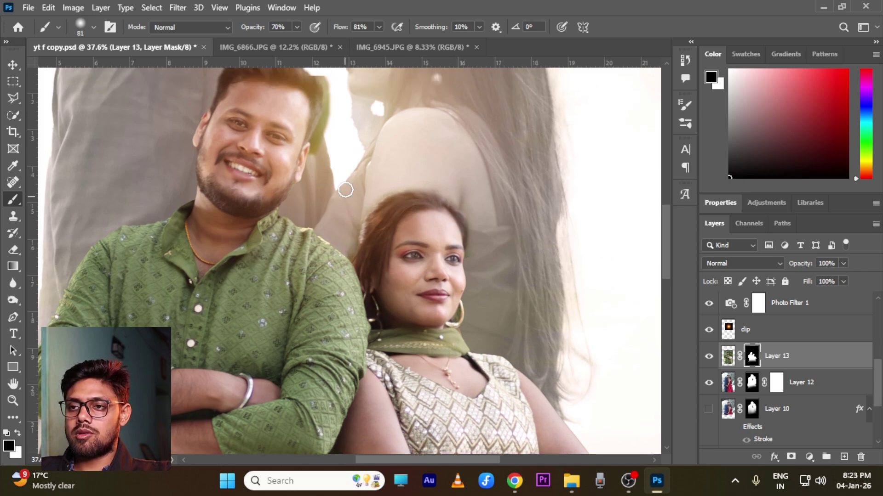
pyautogui.scroll(2, 345, 276)
pyautogui.keyDown('alt'); pyautogui.rightClick(335, 250); pyautogui.keyUp('alt')
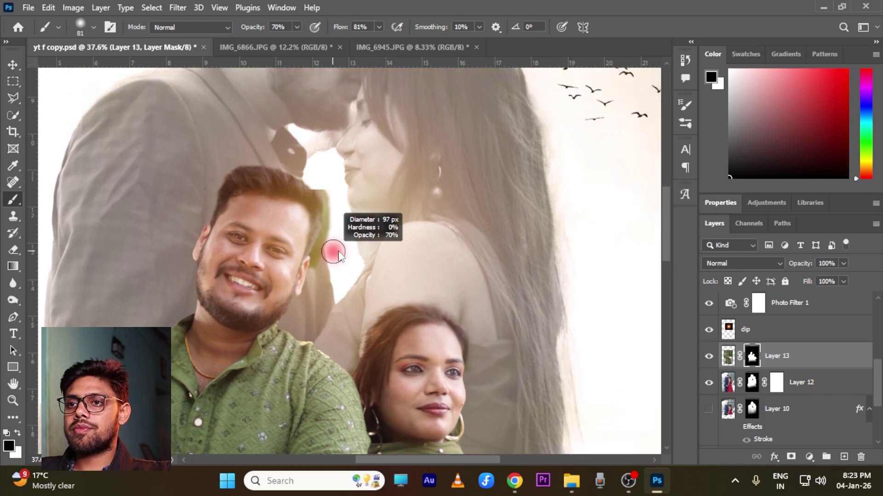
pyautogui.keyDown('alt'); pyautogui.rightClick(335, 223); pyautogui.keyUp('alt')
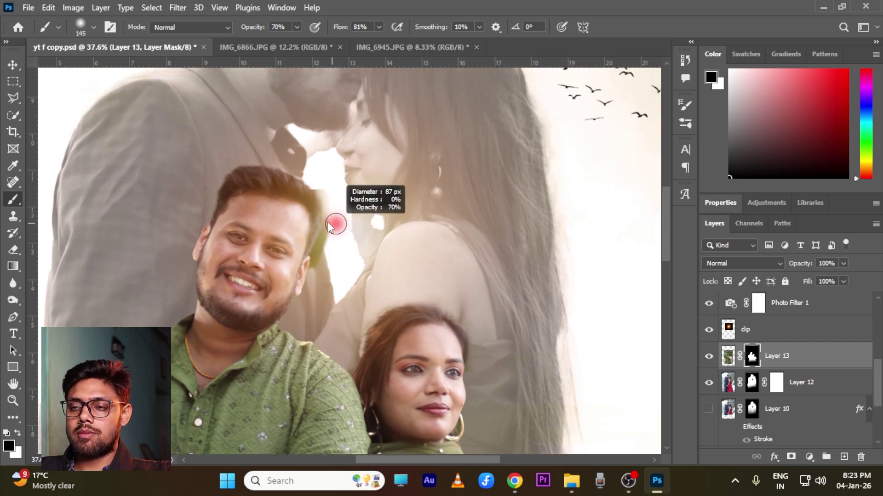
pyautogui.moveTo(323, 185)
pyautogui.mouseDown()
pyautogui.moveTo(329, 252)
pyautogui.moveTo(329, 217)
pyautogui.moveTo(314, 274)
pyautogui.moveTo(335, 220)
pyautogui.moveTo(310, 169)
pyautogui.moveTo(331, 222)
pyautogui.mouseUp()
pyautogui.scroll(-5, 345, 225)
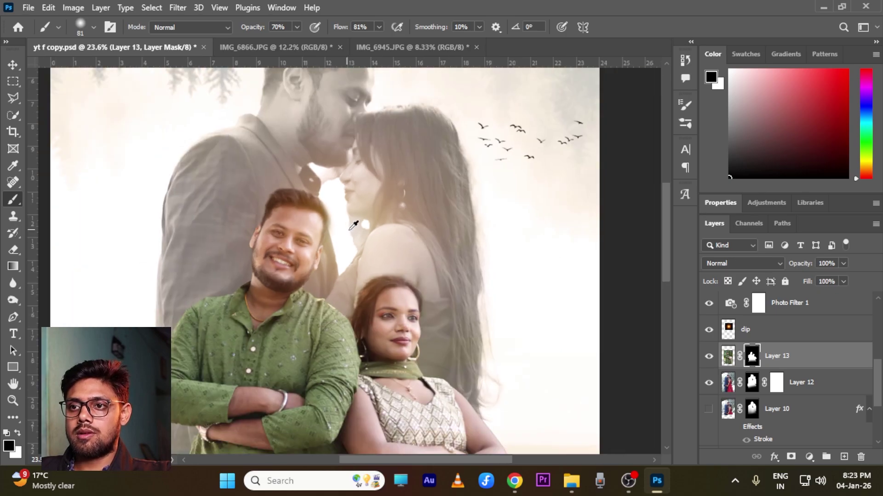
pyautogui.scroll(-2, 369, 244)
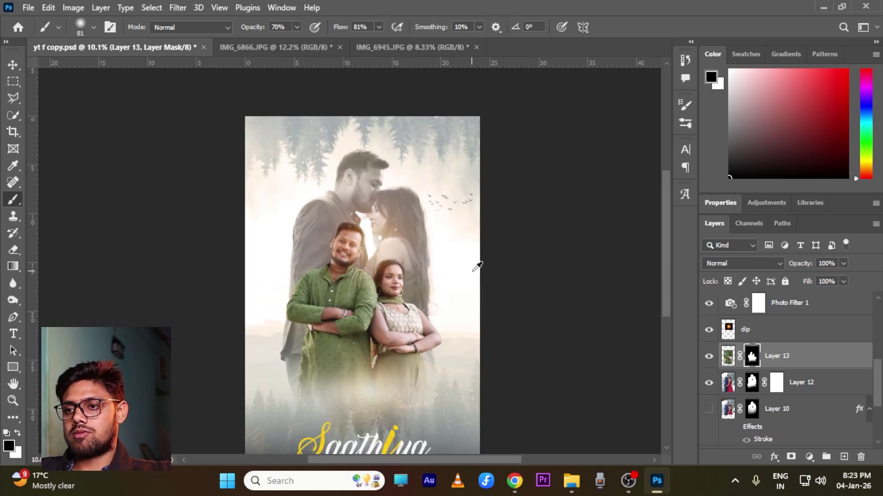
pyautogui.scroll(-1, 421, 269)
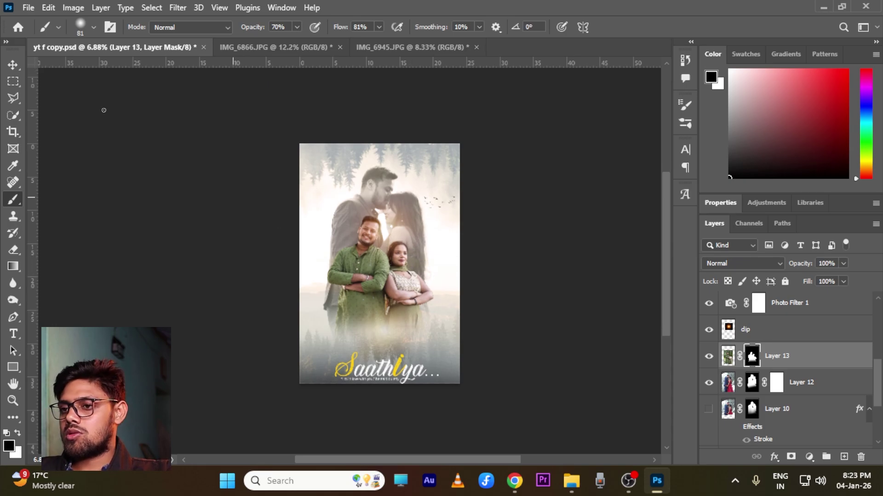
pyautogui.scroll(3, 443, 311)
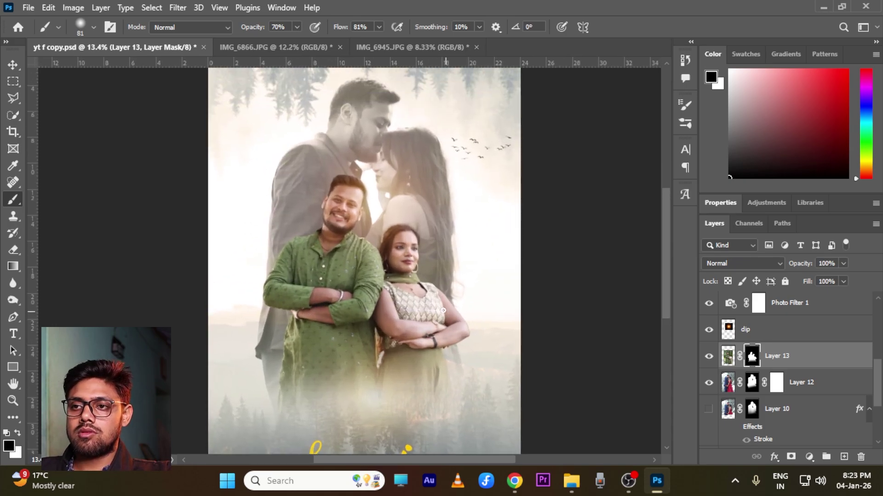
pyautogui.scroll(-1, 437, 304)
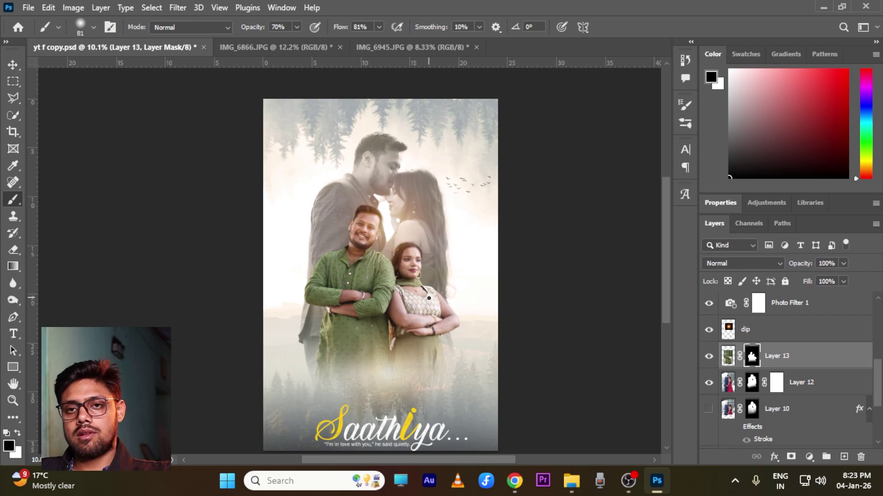